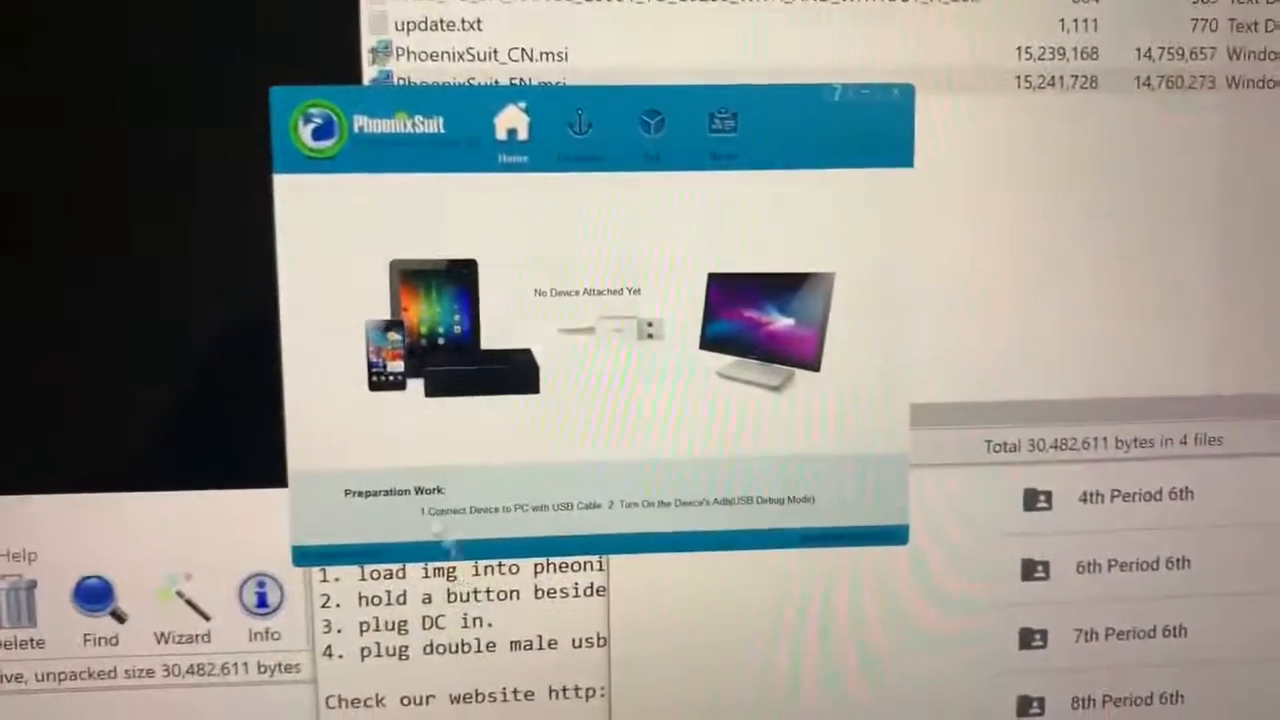
Load TX6_H6_9_4Gddr_8822bs_20190228.img from Downloads as the image on the Firmware page.
{"action": "left_click", "coordinate": [581, 118]}
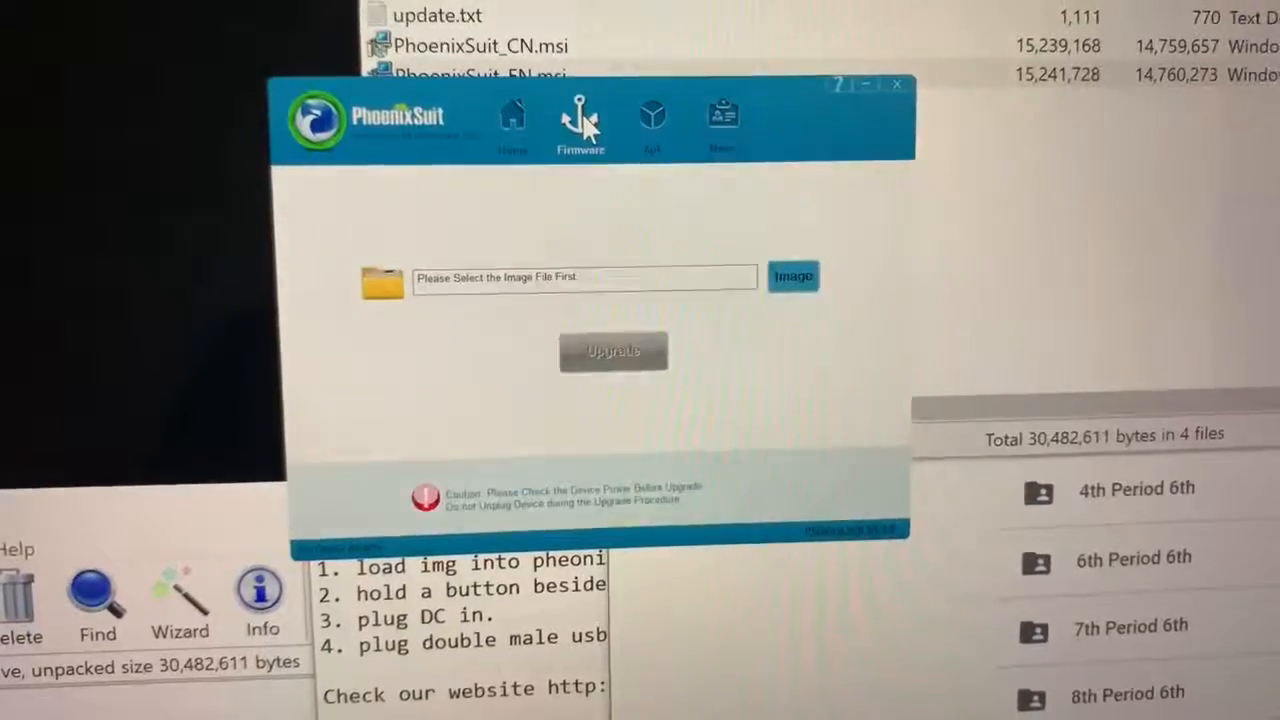
{"action": "left_click", "coordinate": [810, 282]}
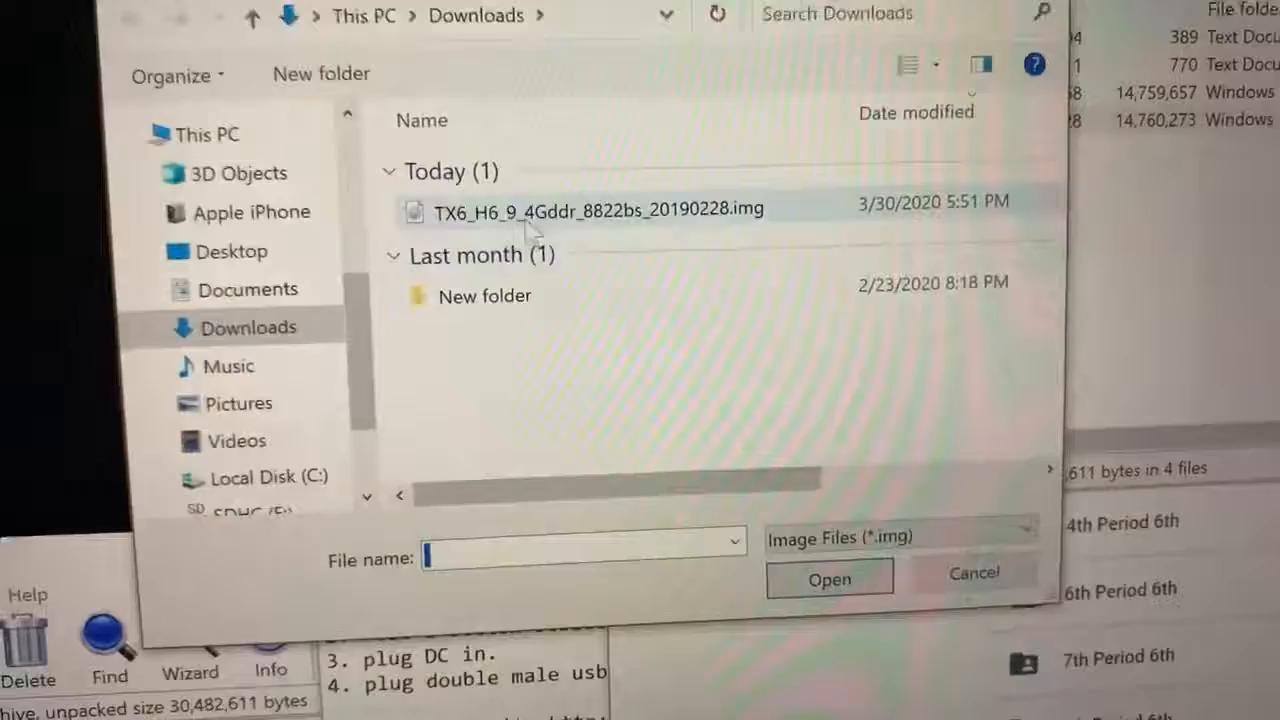
{"action": "left_click", "coordinate": [530, 212]}
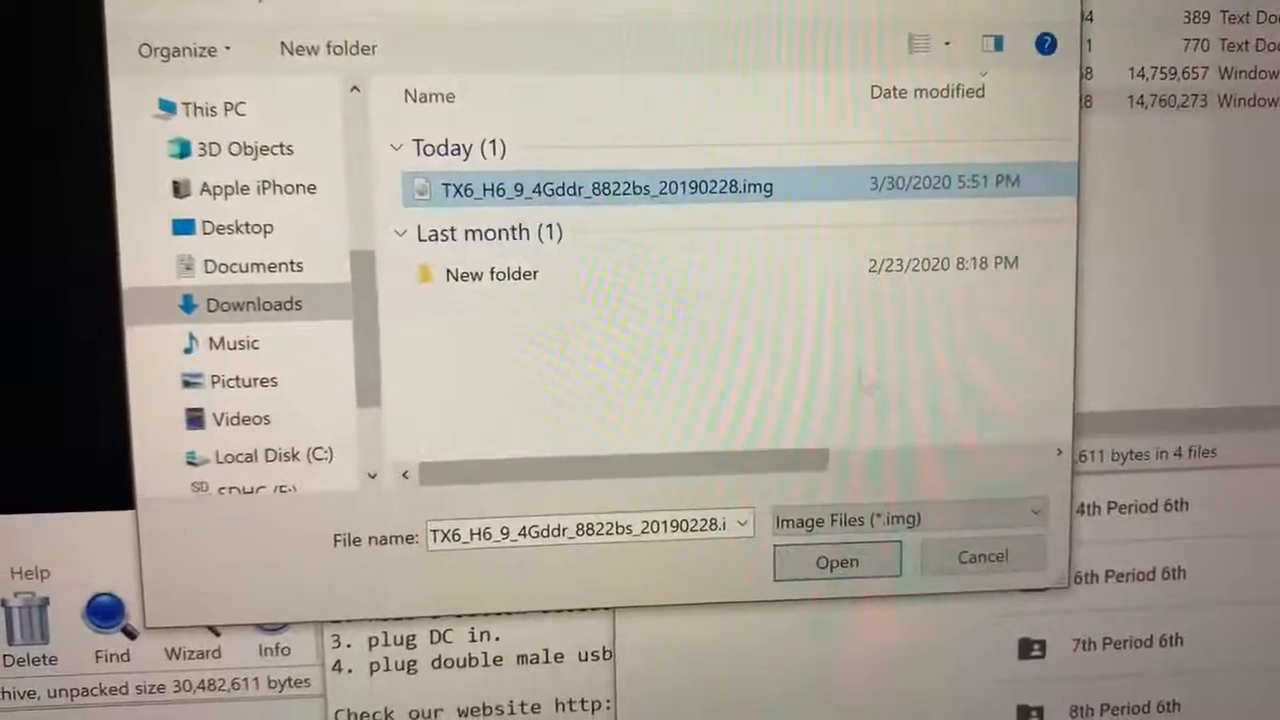
{"action": "left_click", "coordinate": [840, 568]}
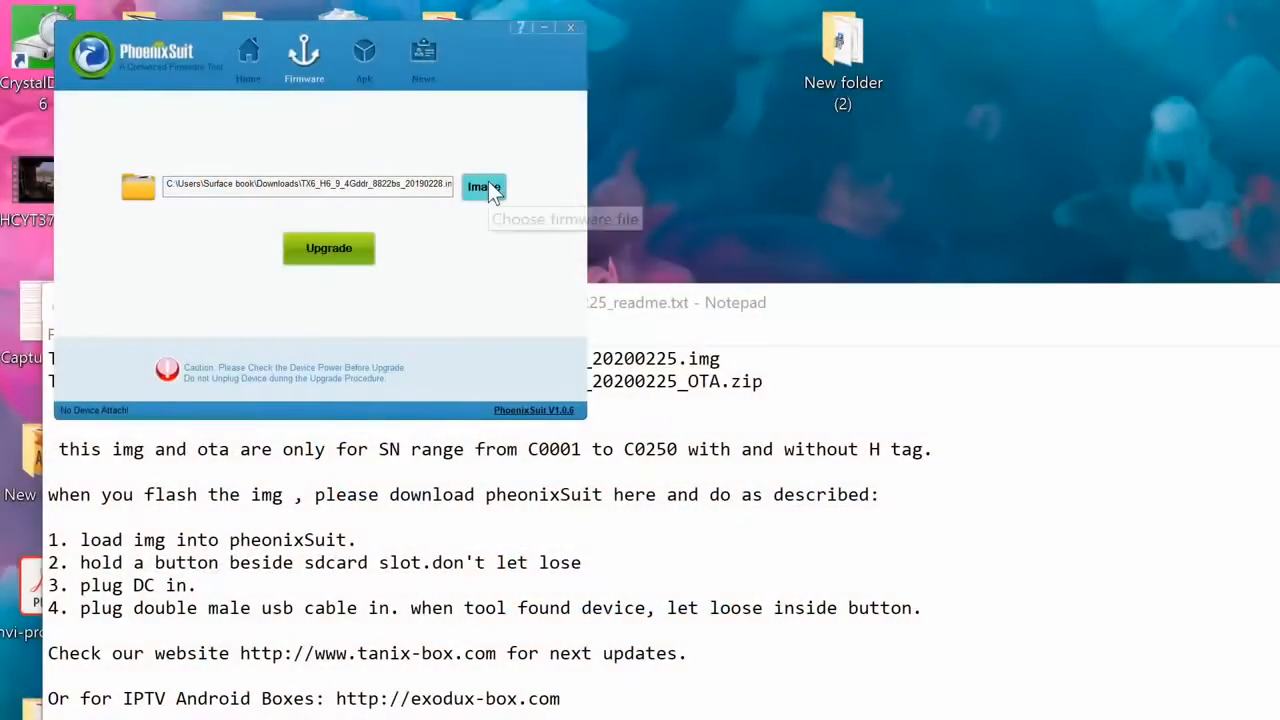
Replace the image with the TX6 .img copy from Desktop > New folder (2).
{"action": "left_click", "coordinate": [490, 190]}
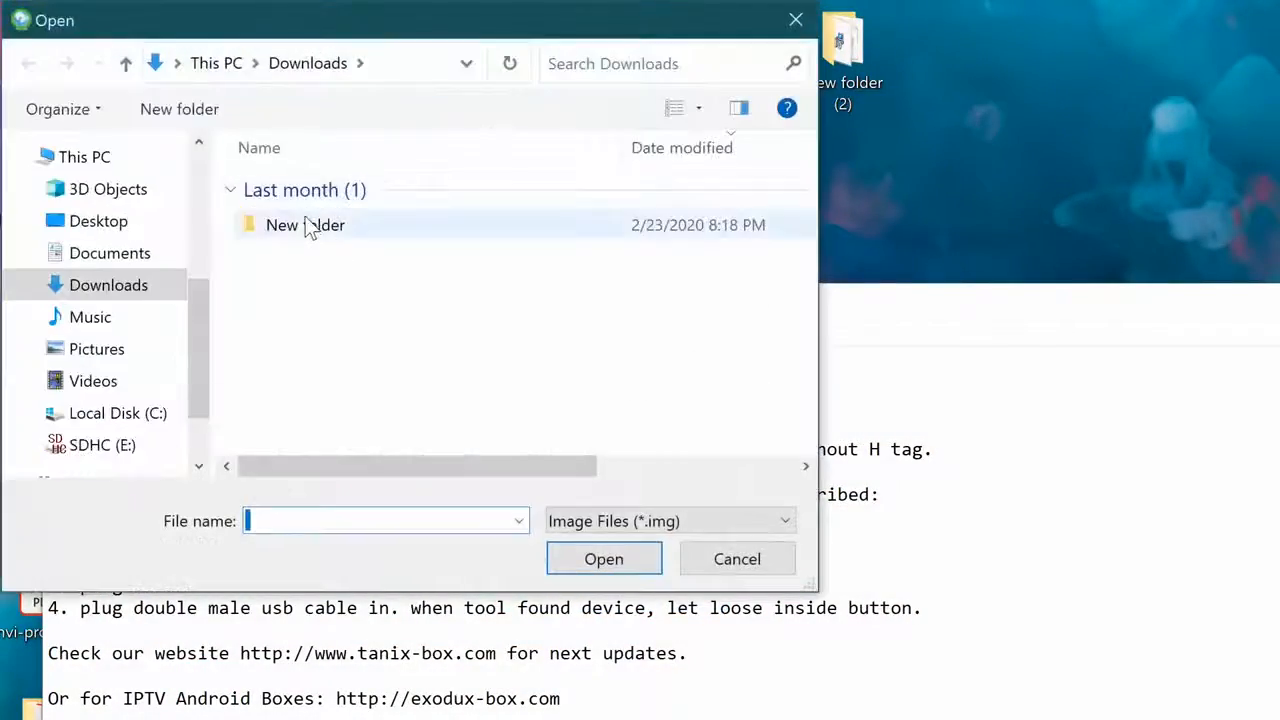
{"action": "double_click", "coordinate": [310, 227]}
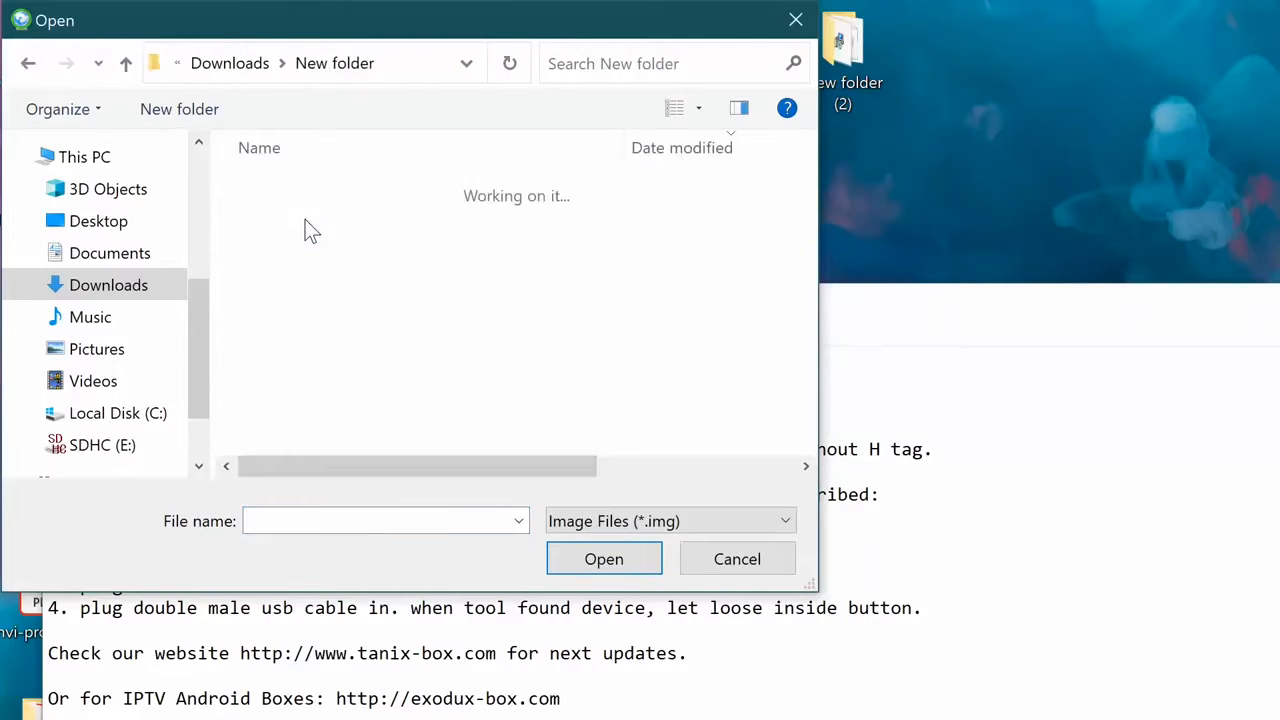
{"action": "left_click", "coordinate": [106, 224]}
{"action": "double_click", "coordinate": [452, 375]}
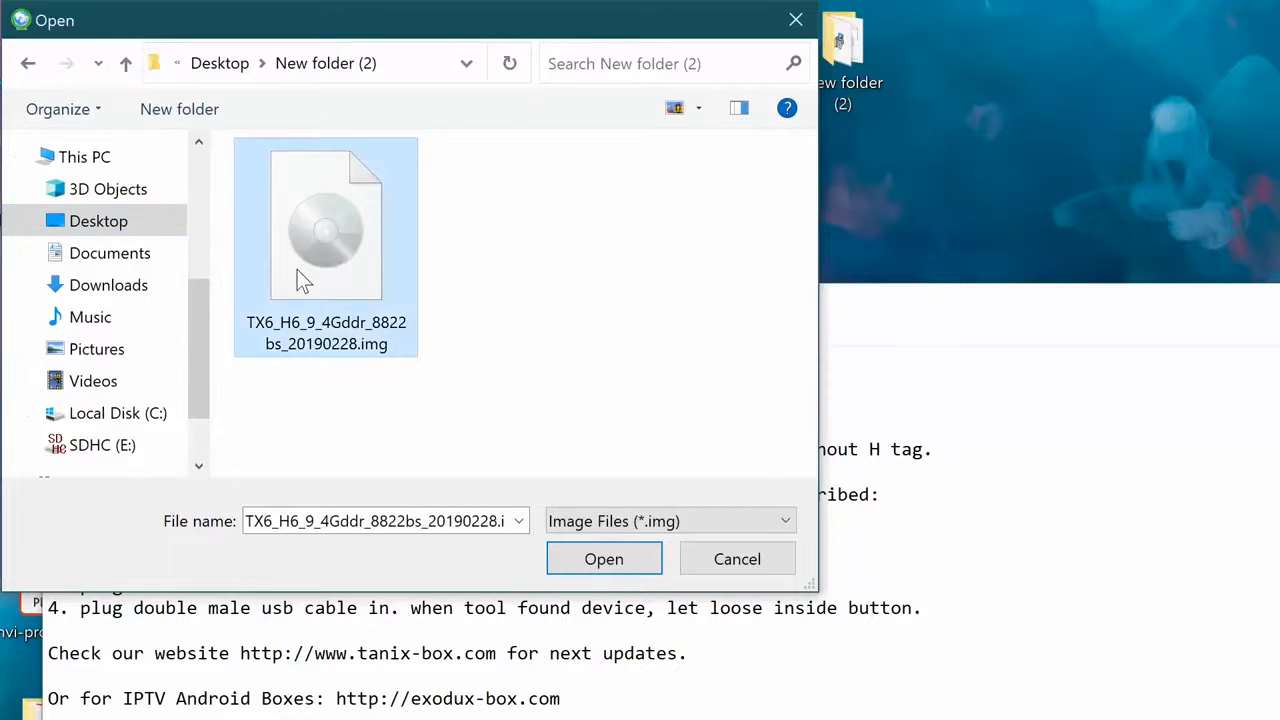
{"action": "double_click", "coordinate": [297, 269]}
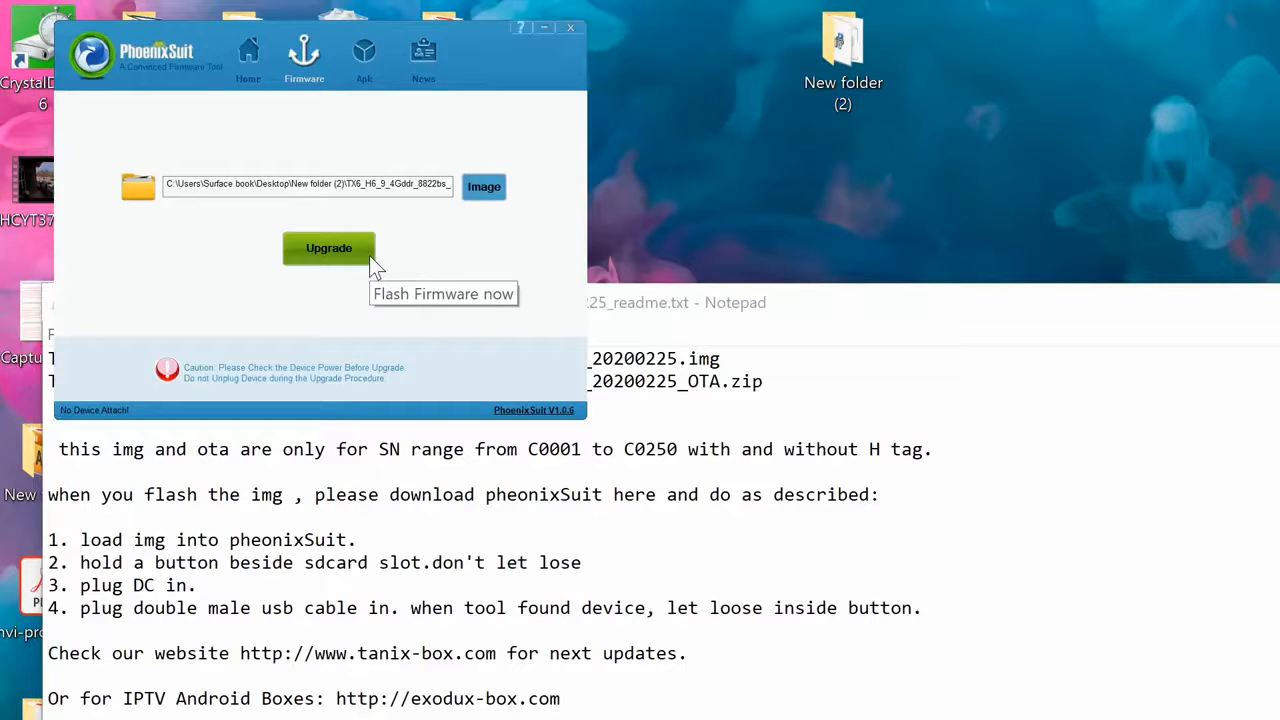
{"action": "left_click", "coordinate": [369, 255]}
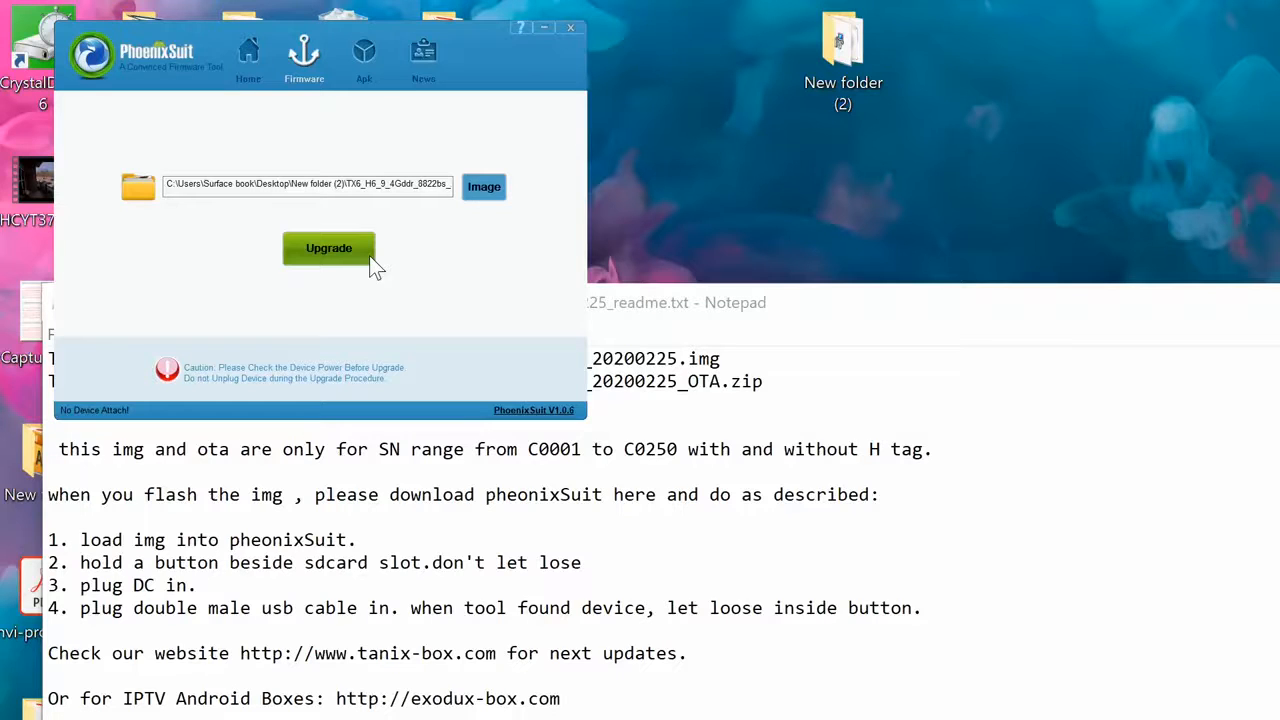
Start the firmware upgrade, dismiss the no-device and mandatory-upgrade notices, and decline formatting.
{"action": "left_click", "coordinate": [351, 255]}
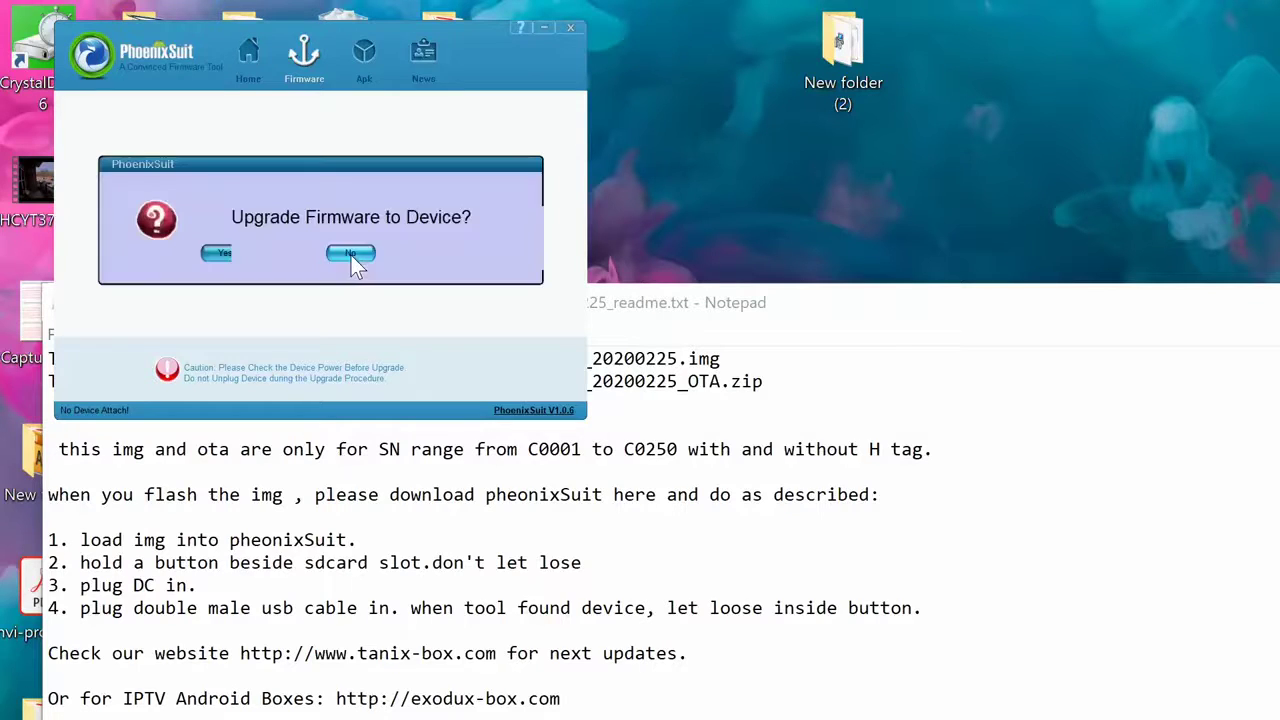
{"action": "left_click", "coordinate": [214, 253]}
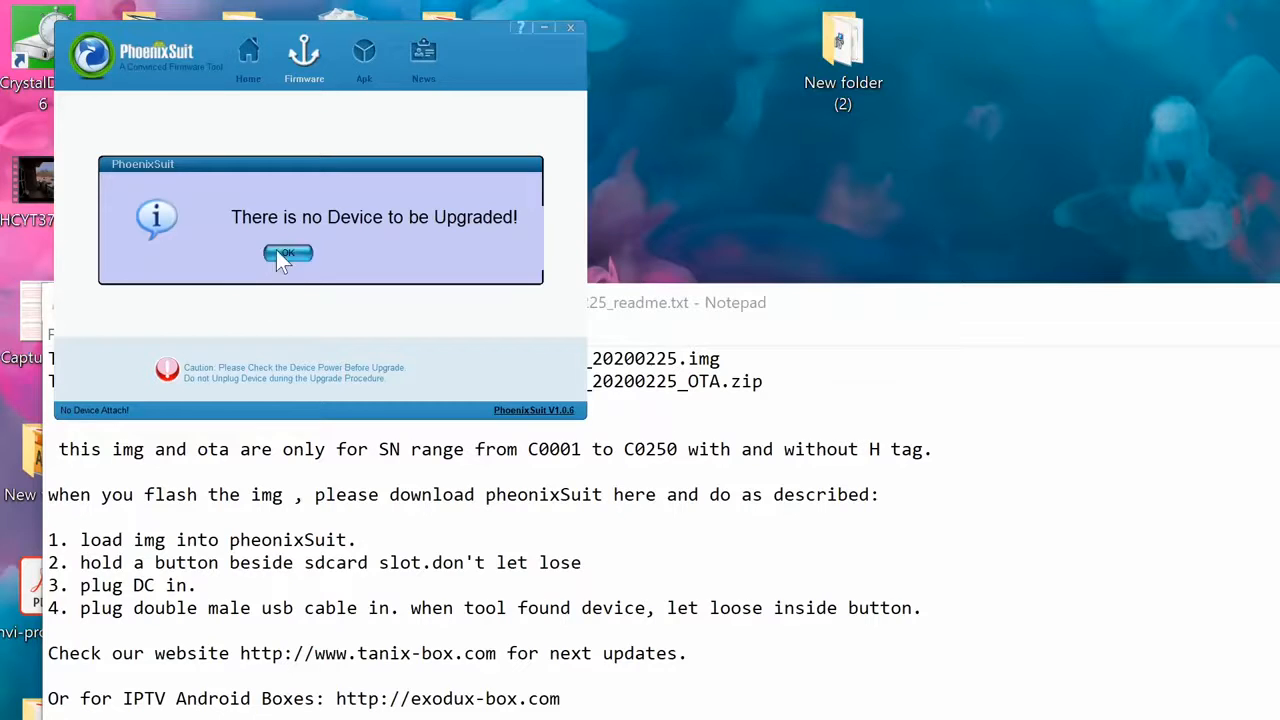
{"action": "left_click", "coordinate": [281, 253]}
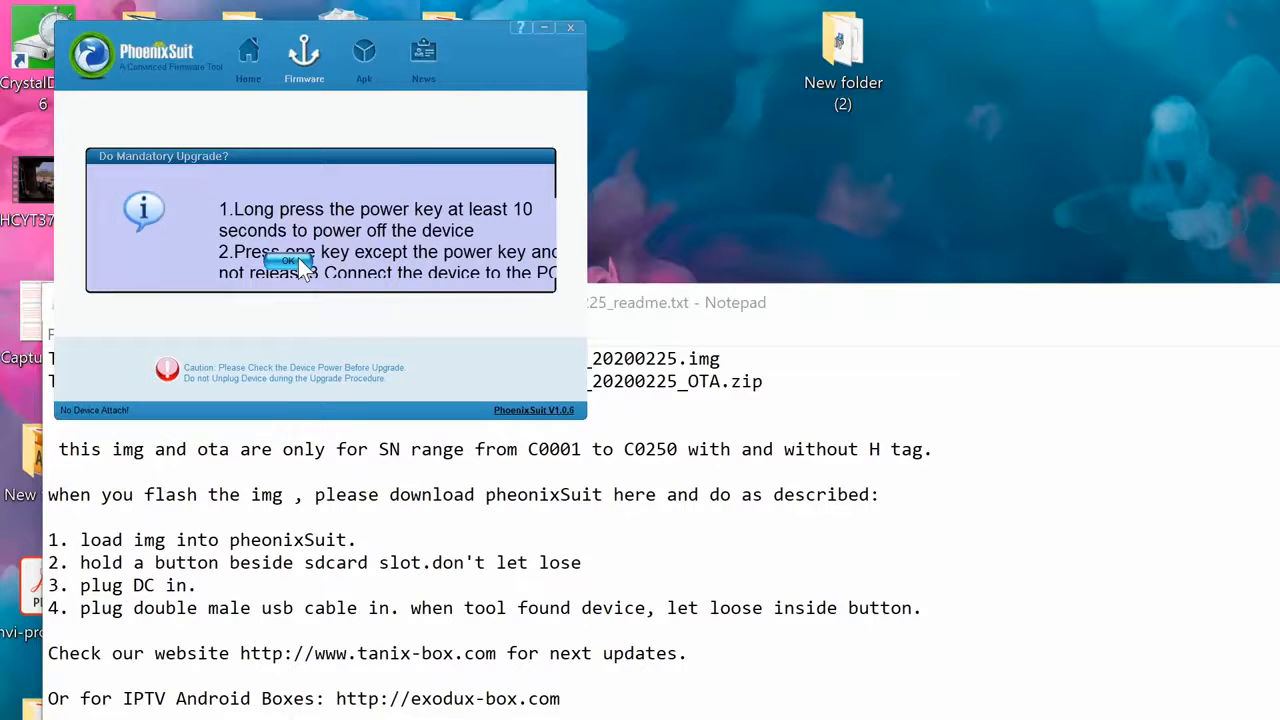
{"action": "left_click", "coordinate": [298, 260]}
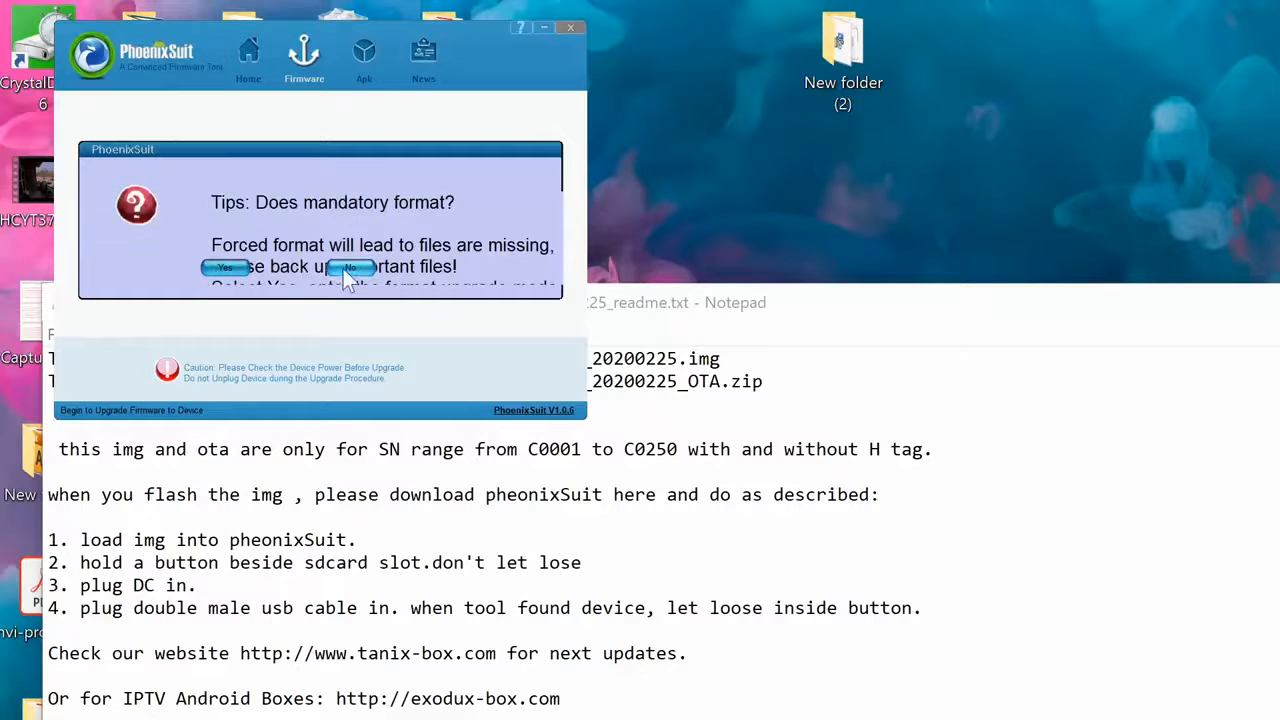
{"action": "left_click", "coordinate": [345, 268]}
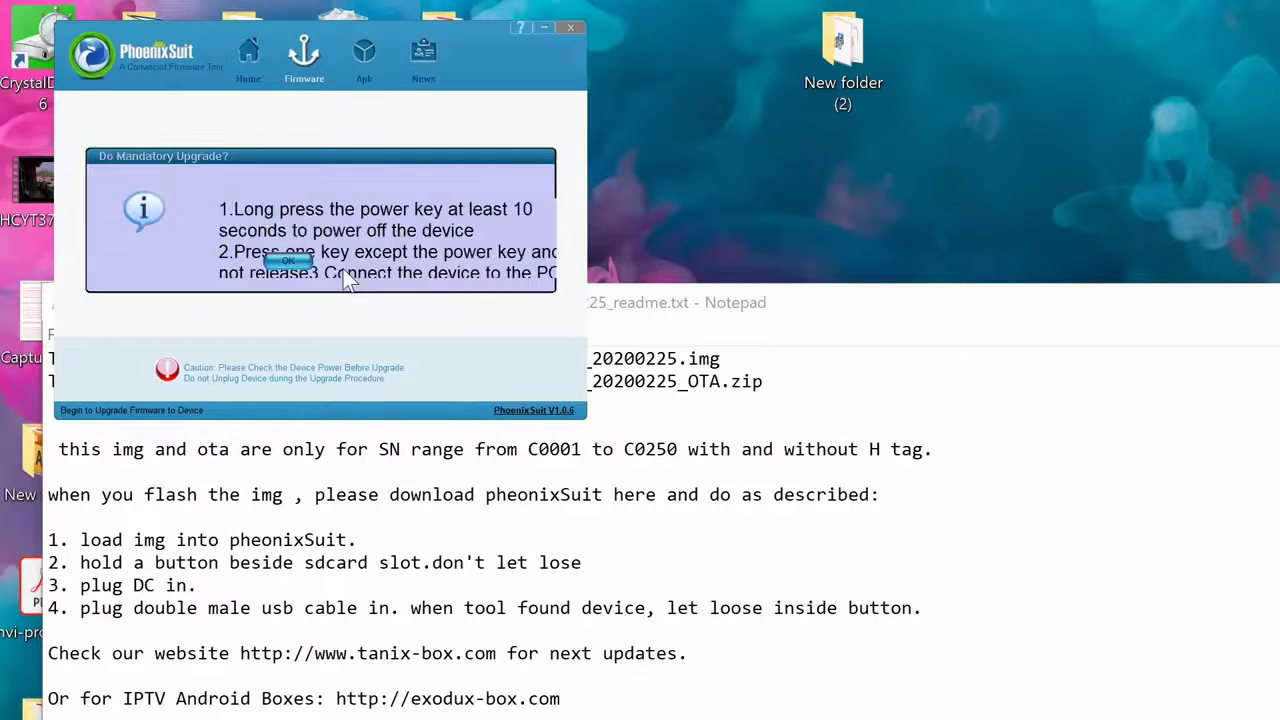
{"action": "left_click", "coordinate": [285, 262]}
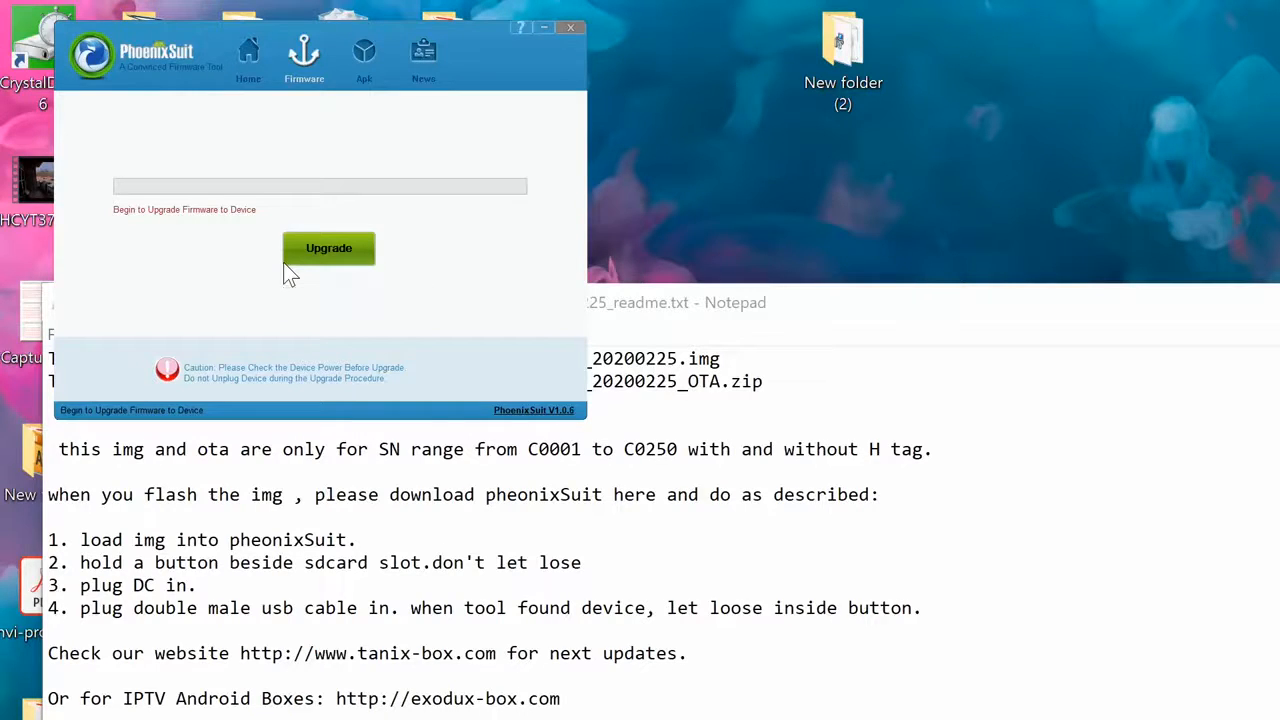
Restart the upgrade and confirm flashing while the box is not yet detected.
{"action": "left_click", "coordinate": [320, 257]}
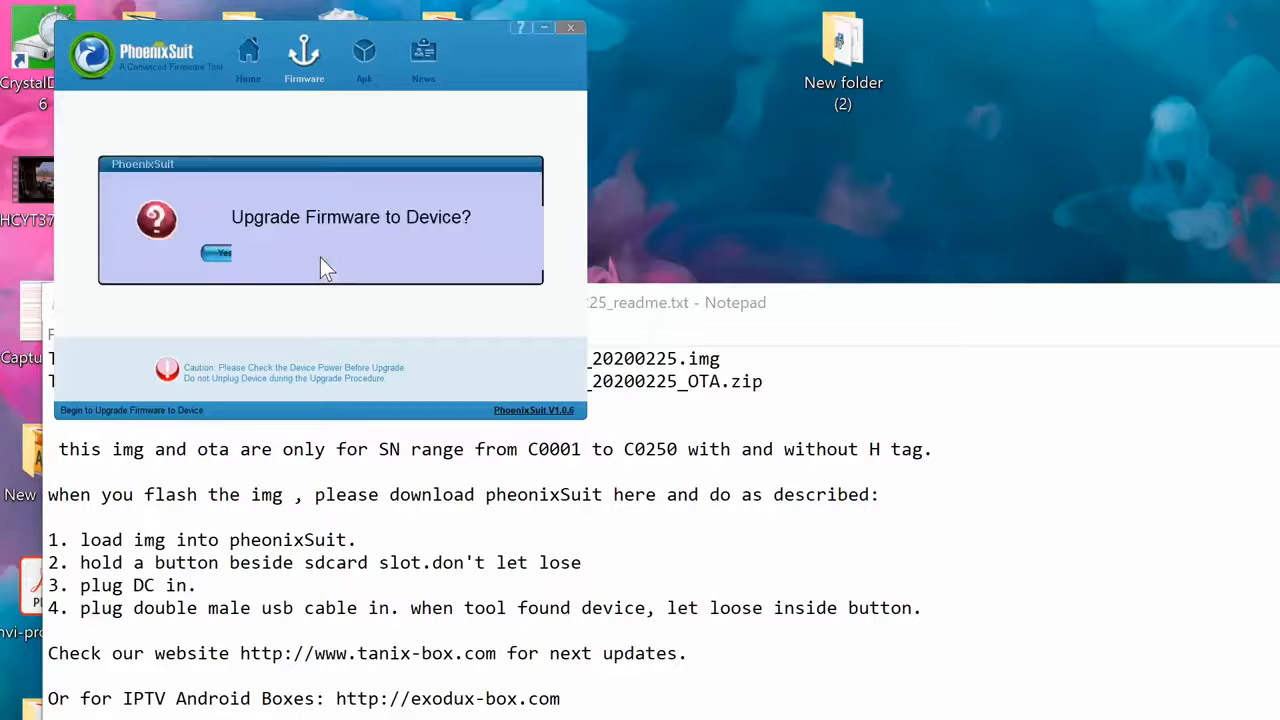
{"action": "left_click", "coordinate": [235, 252]}
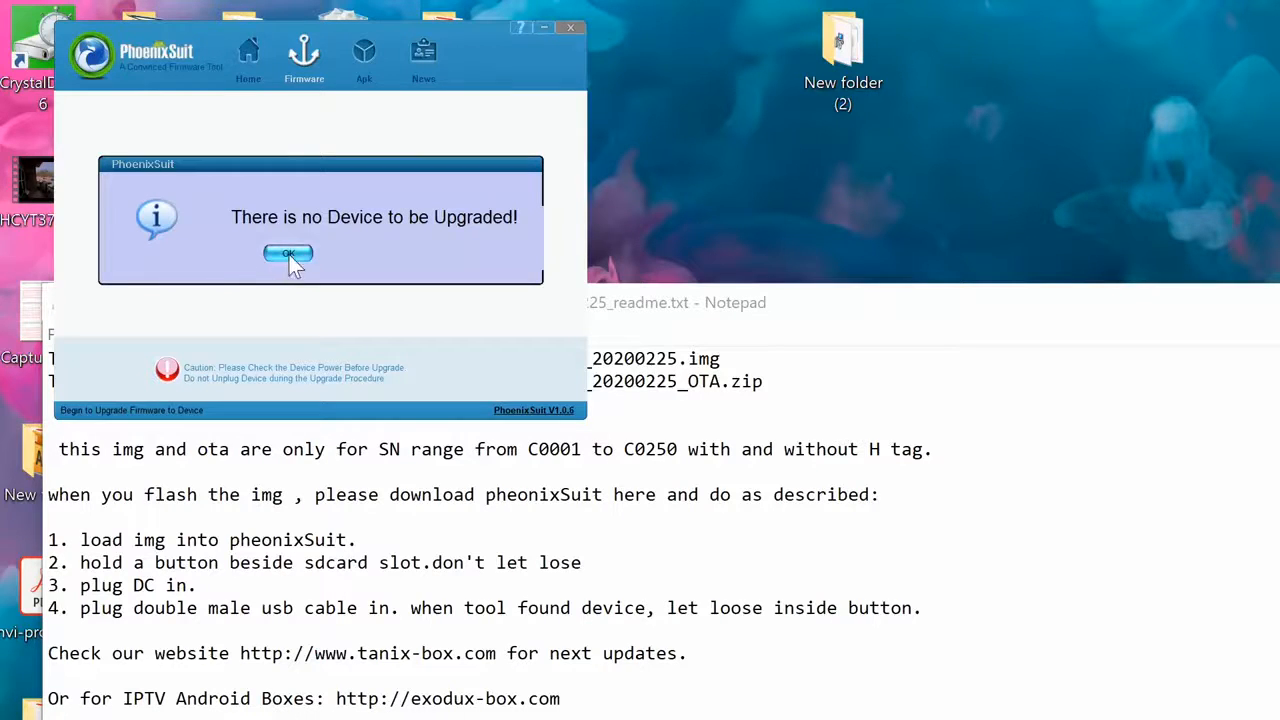
{"action": "left_click", "coordinate": [289, 255]}
Accept the mandatory upgrade notice so the flash runs to completion.
{"action": "left_click", "coordinate": [289, 255]}
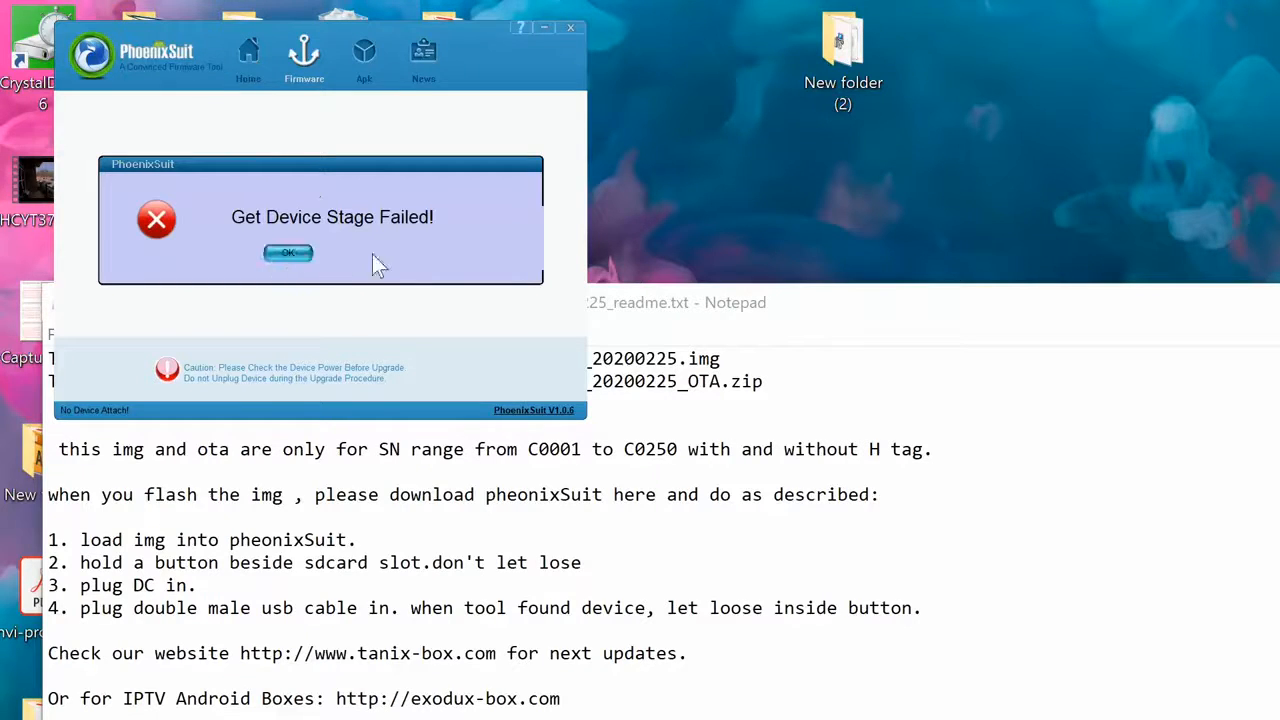
Dismiss the failure and 'Upgrade Firmware Succeed' notices, return Home, and close PhoenixSuit and Notepad.
{"action": "left_click", "coordinate": [277, 254]}
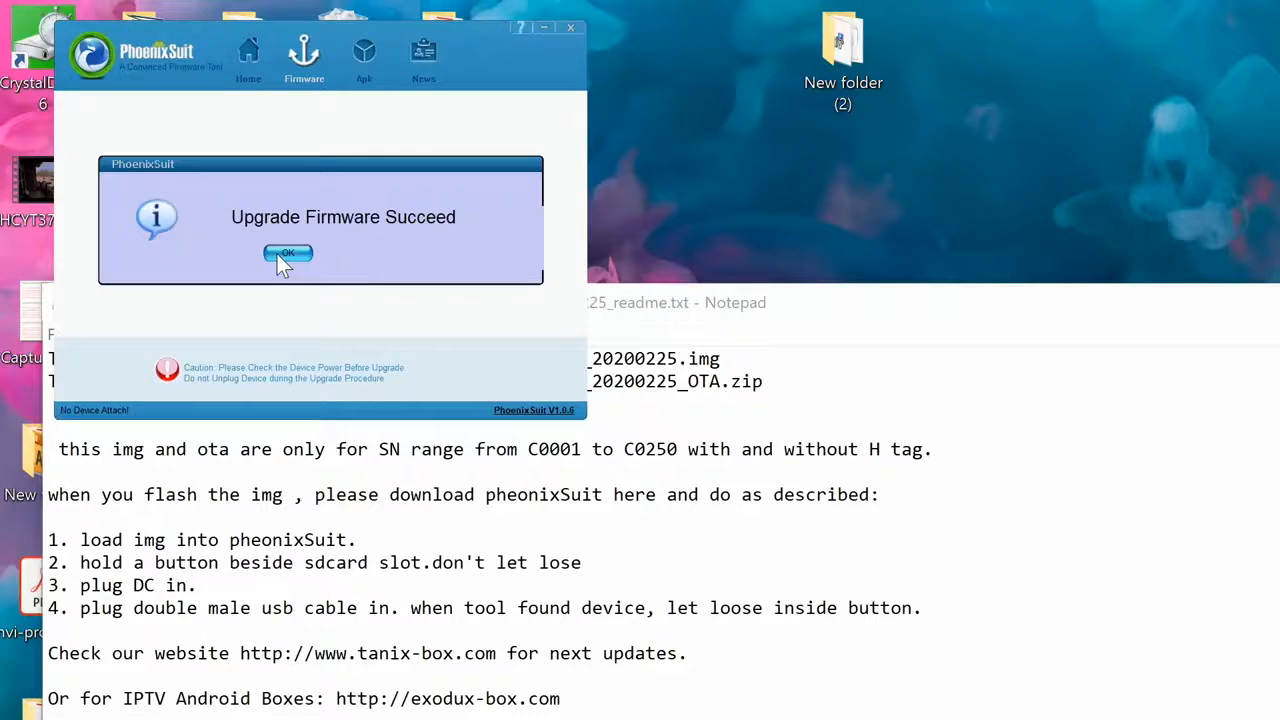
{"action": "left_click", "coordinate": [279, 253]}
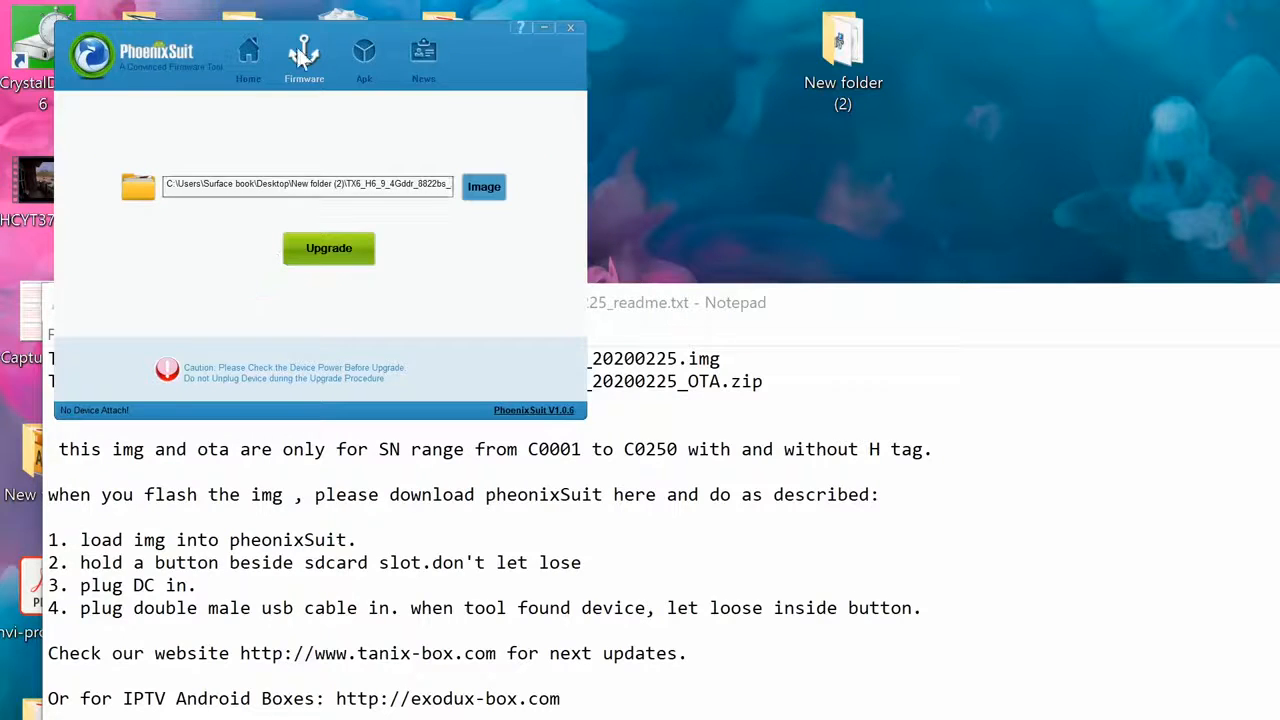
{"action": "left_click", "coordinate": [240, 58]}
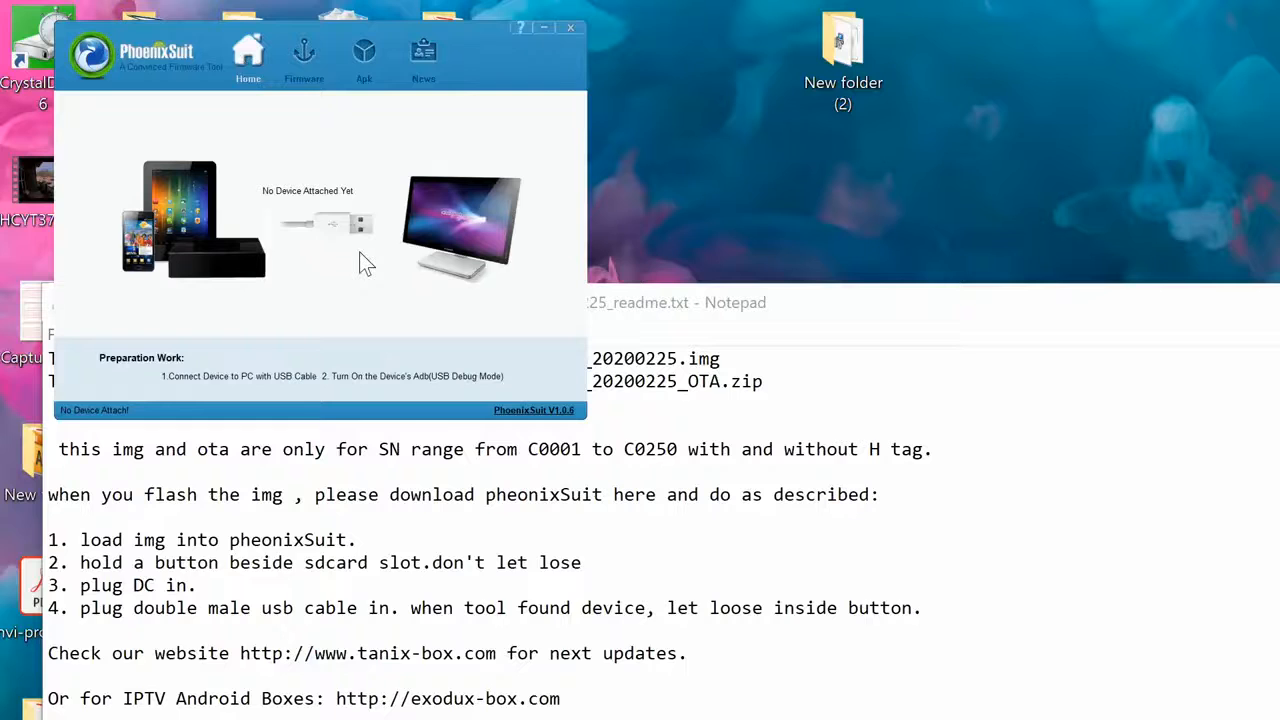
{"action": "left_click", "coordinate": [572, 28]}
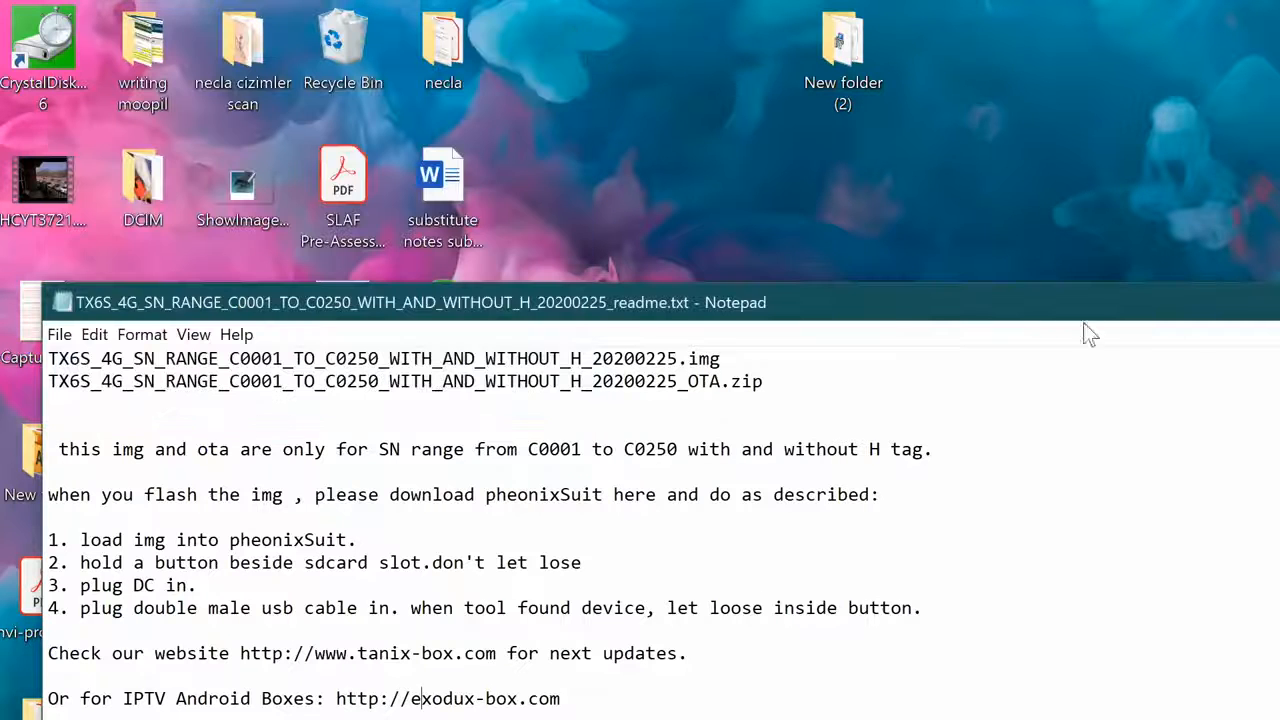
{"action": "key", "text": "alt+F4"}
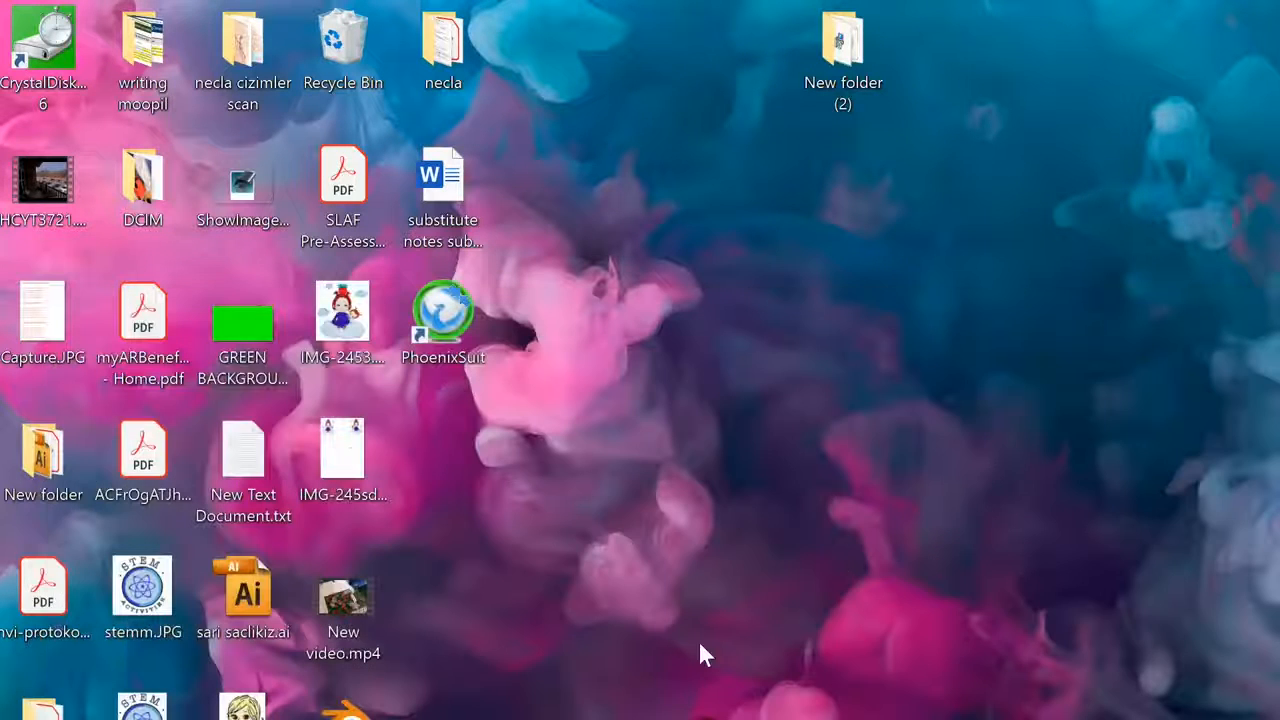